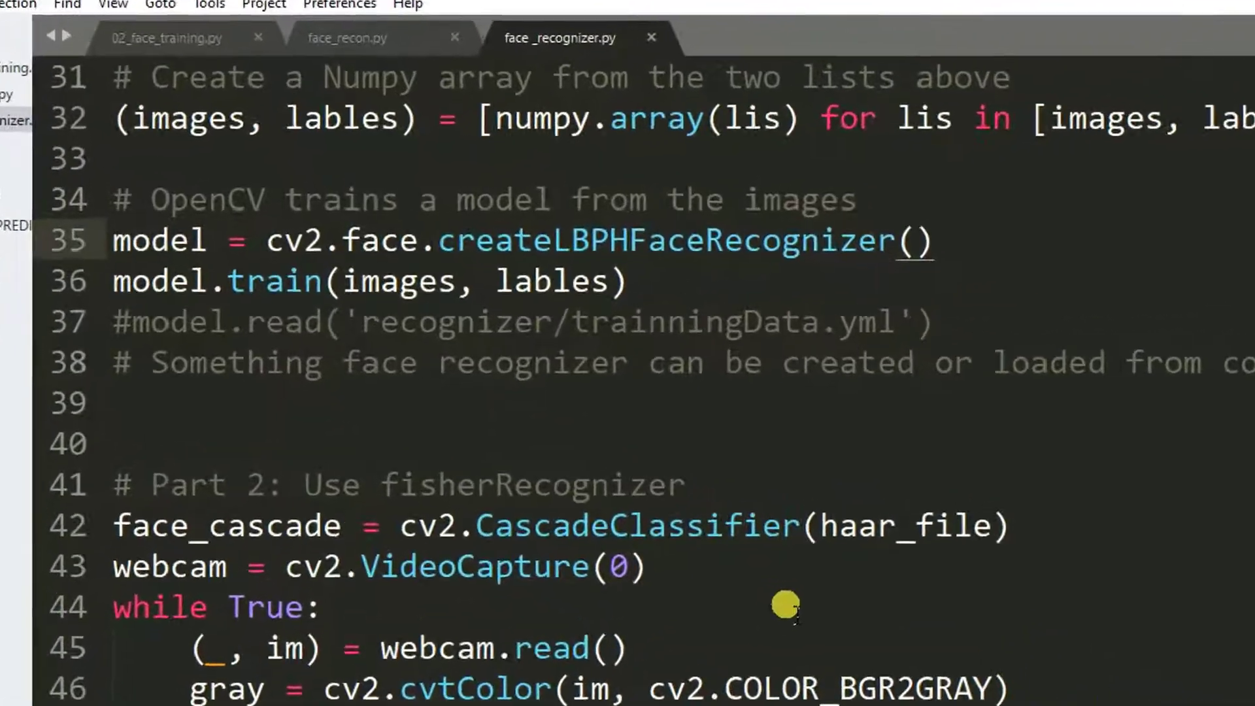
- Remove the 'create' prefix from createLBPHFaceRecognizer on line 35, ready to add '_create' before the parentheses
{"action": "key", "text": "Left"}
{"action": "key", "text": "Left"}
{"action": "key", "text": "Left"}
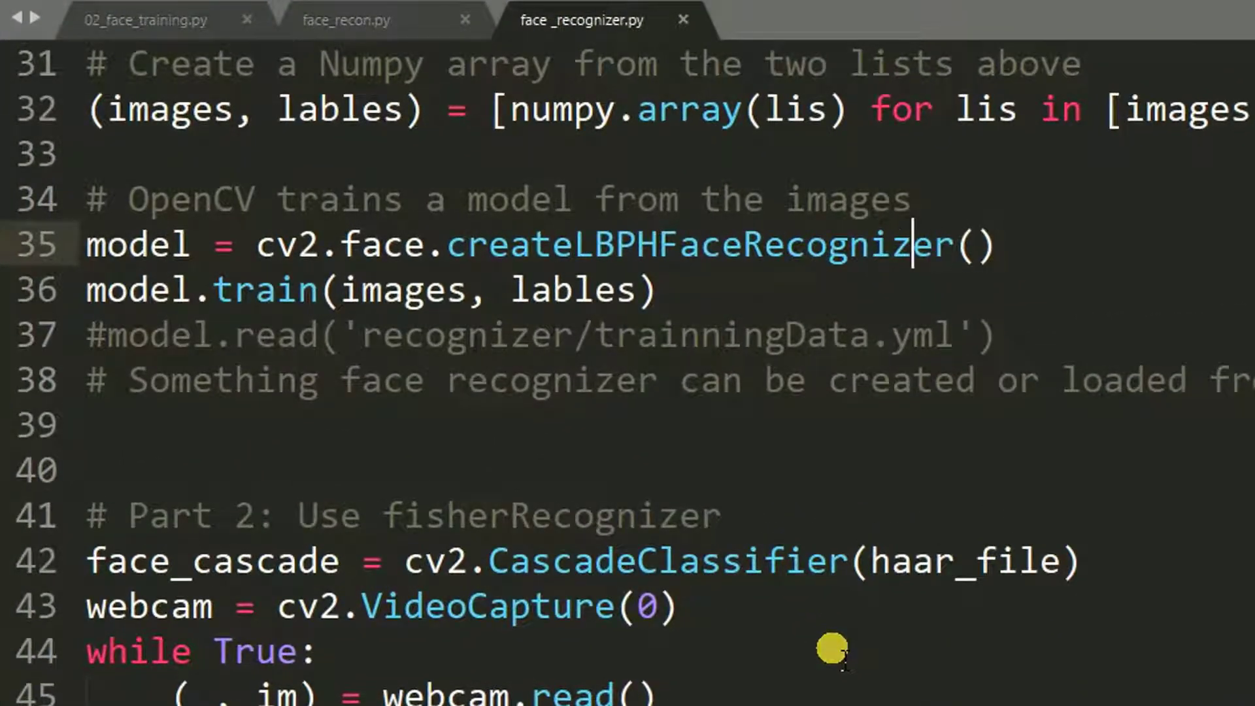
{"action": "key", "text": "Left"}
{"action": "key", "text": "Left"}
{"action": "key", "text": "Left"}
{"action": "key", "text": "Left"}
{"action": "key", "text": "Left"}
{"action": "key", "text": "Left"}
{"action": "key", "text": "Left"}
{"action": "key", "text": "Left"}
{"action": "key", "text": "Left"}
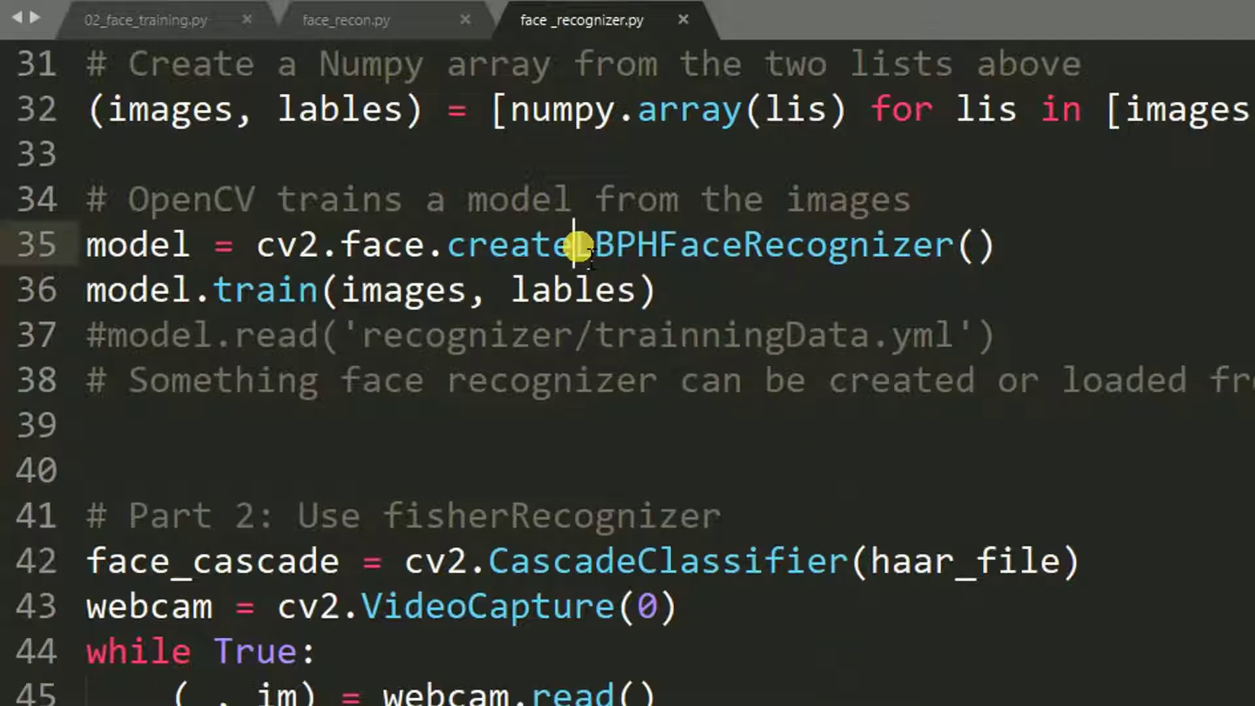
{"action": "left_click_drag", "start_coordinate": [578, 247], "coordinate": [451, 245]}
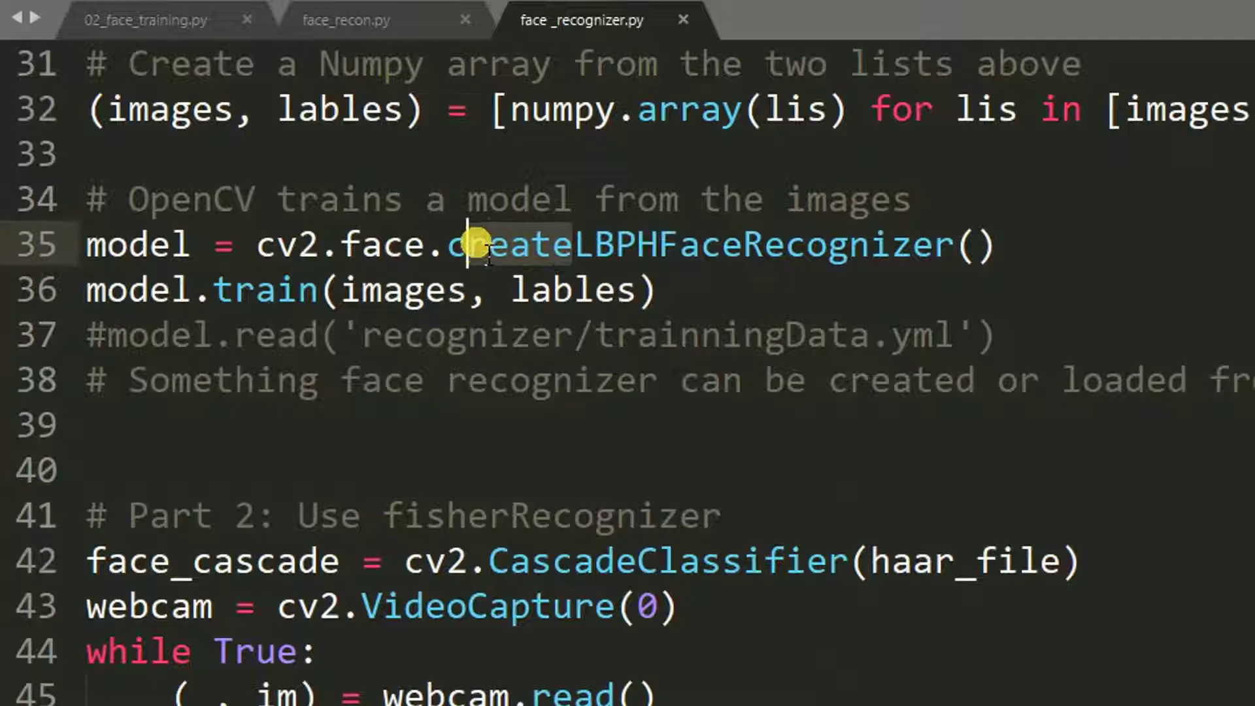
{"action": "mouse_move", "coordinate": [457, 246]}
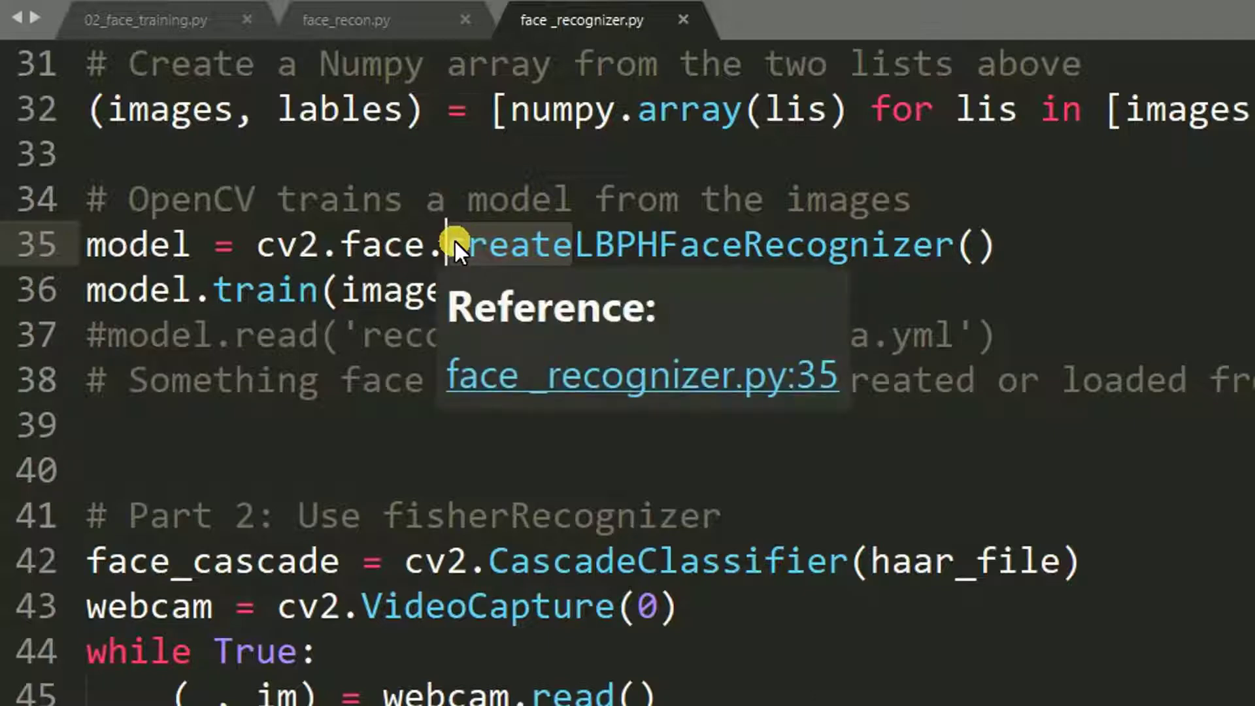
{"action": "key", "text": "BackSpace"}
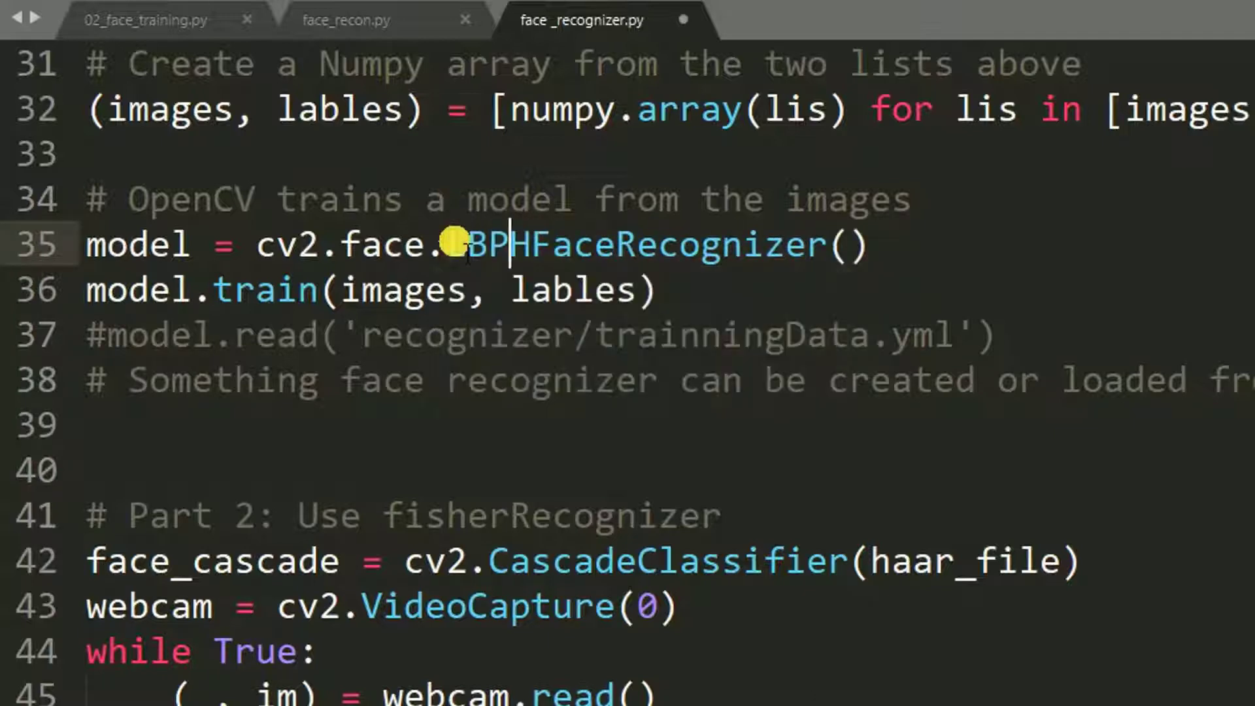
{"action": "key", "text": "Right"}
{"action": "key", "text": "Right"}
{"action": "key", "text": "Right"}
{"action": "key", "text": "Right"}
{"action": "key", "text": "Right"}
{"action": "key", "text": "Right"}
{"action": "key", "text": "Right"}
{"action": "key", "text": "Right"}
{"action": "key", "text": "Right"}
{"action": "key", "text": "Right"}
{"action": "type", "text": "_"}
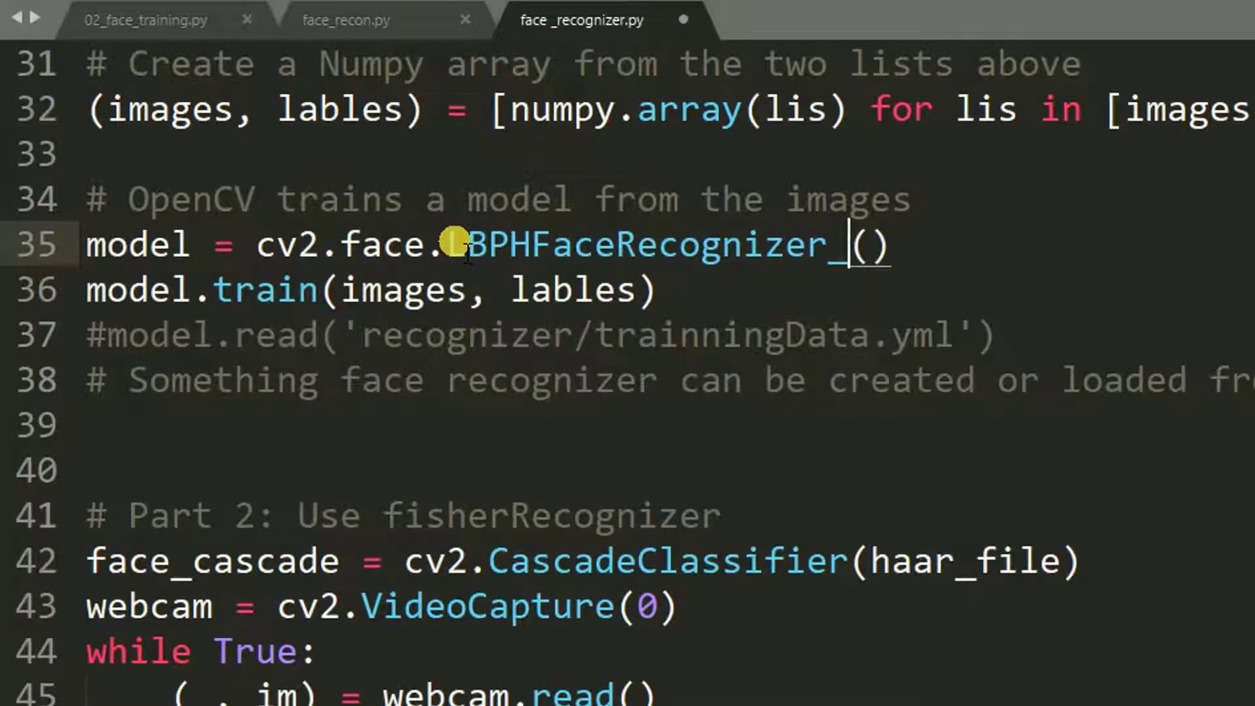
{"action": "type", "text": "create"}
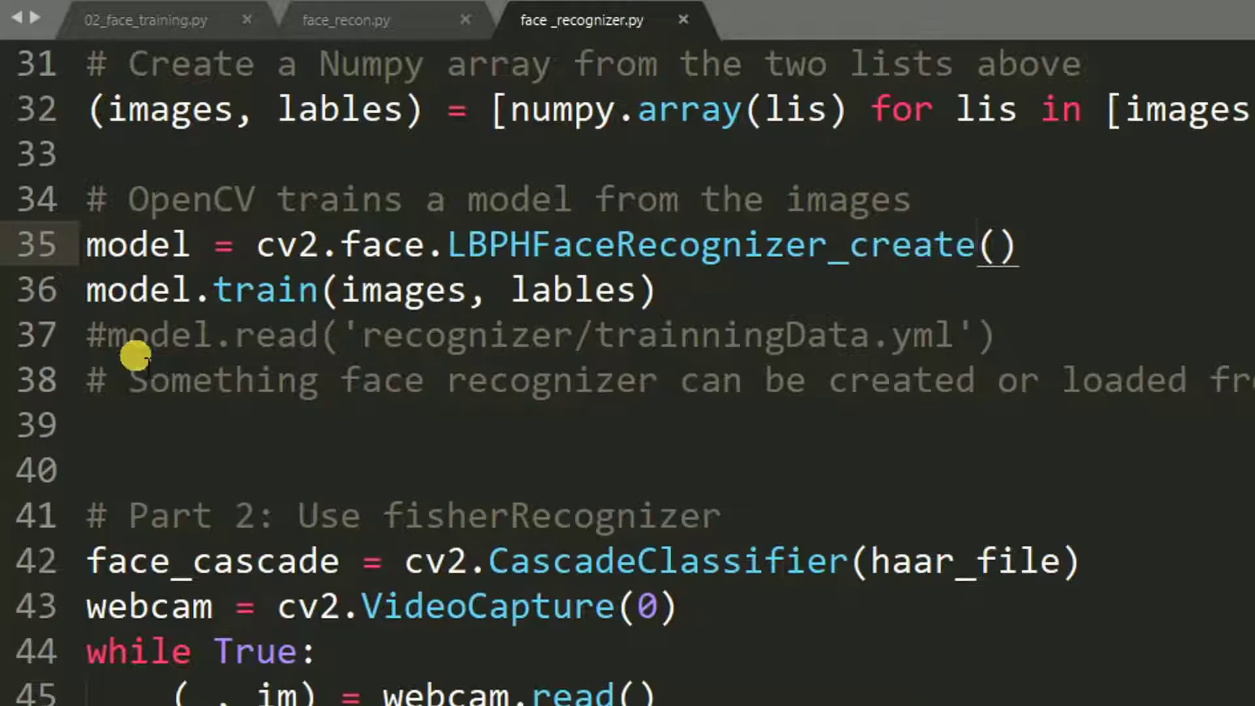
- In a cleared Git Bash terminal, recall the command python 'face _recognizer.py'
{"action": "key", "text": "alt+Tab"}
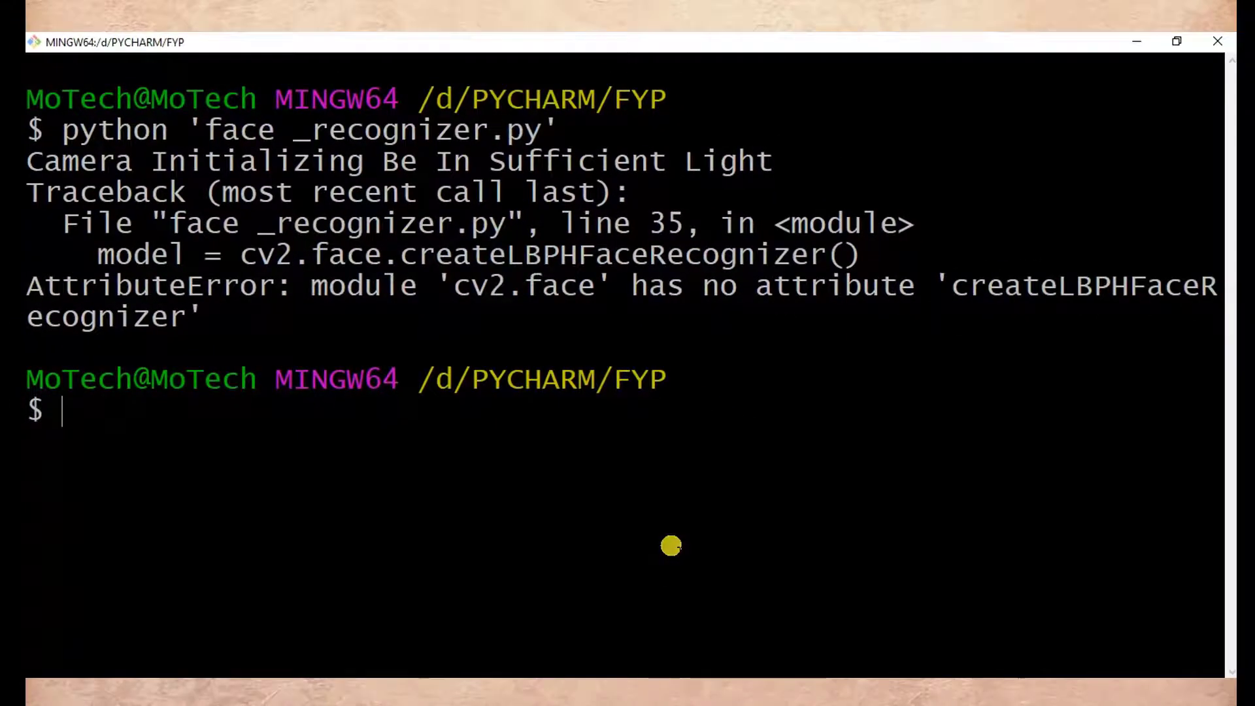
{"action": "key", "text": "ctrl+l"}
{"action": "key", "text": "Up"}
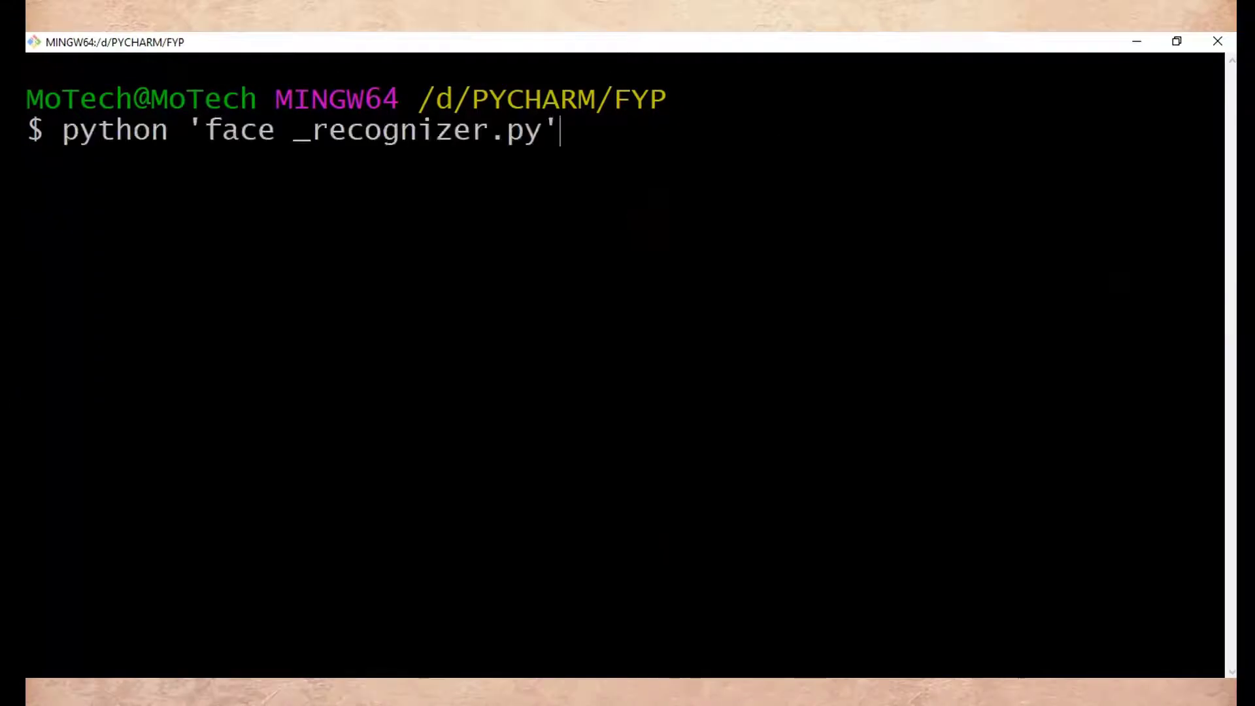